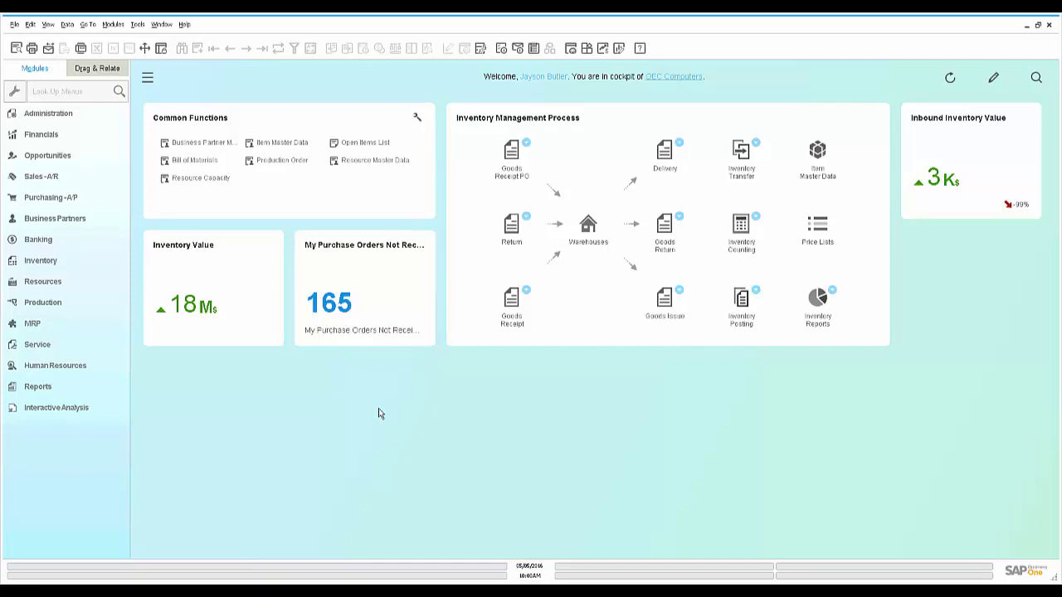
# Review the refreshed, fully expanded resource capacity overview, then start a production order for P00100.
pyautogui.click(200, 181)
pyautogui.click(996, 139)
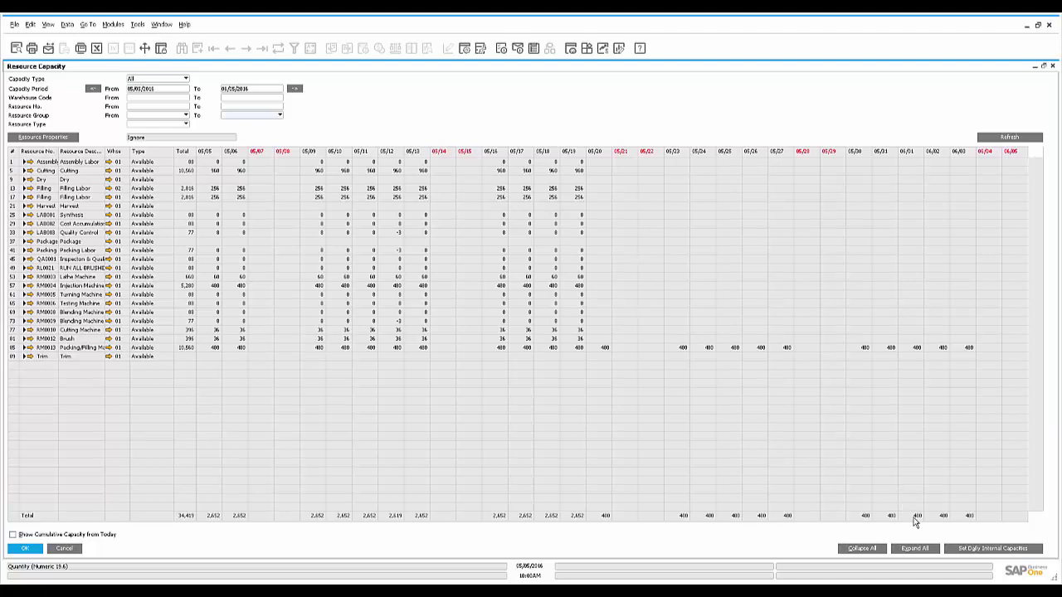
pyautogui.click(916, 550)
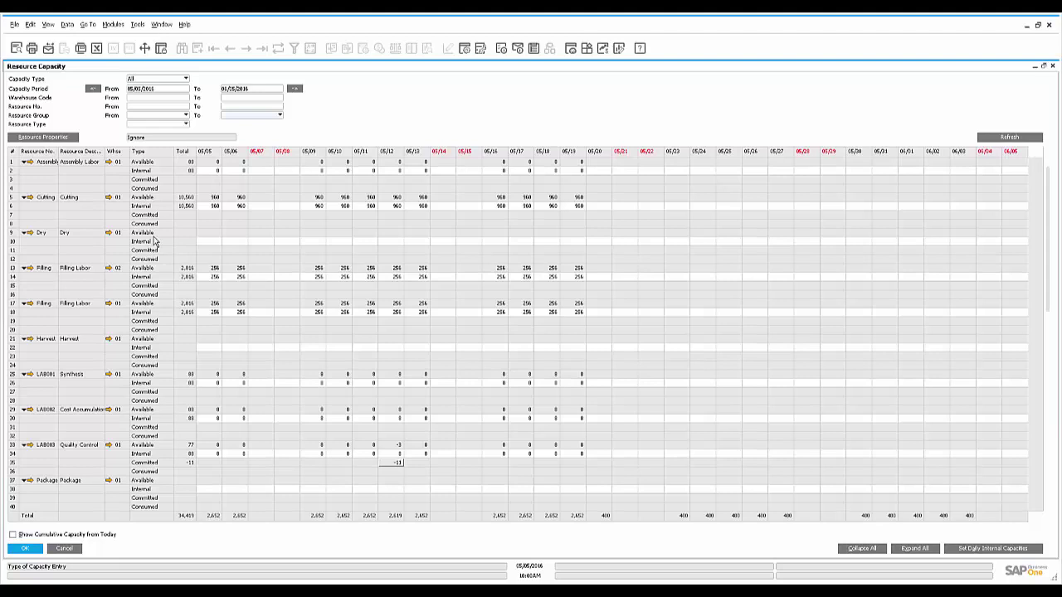
pyautogui.click(1052, 67)
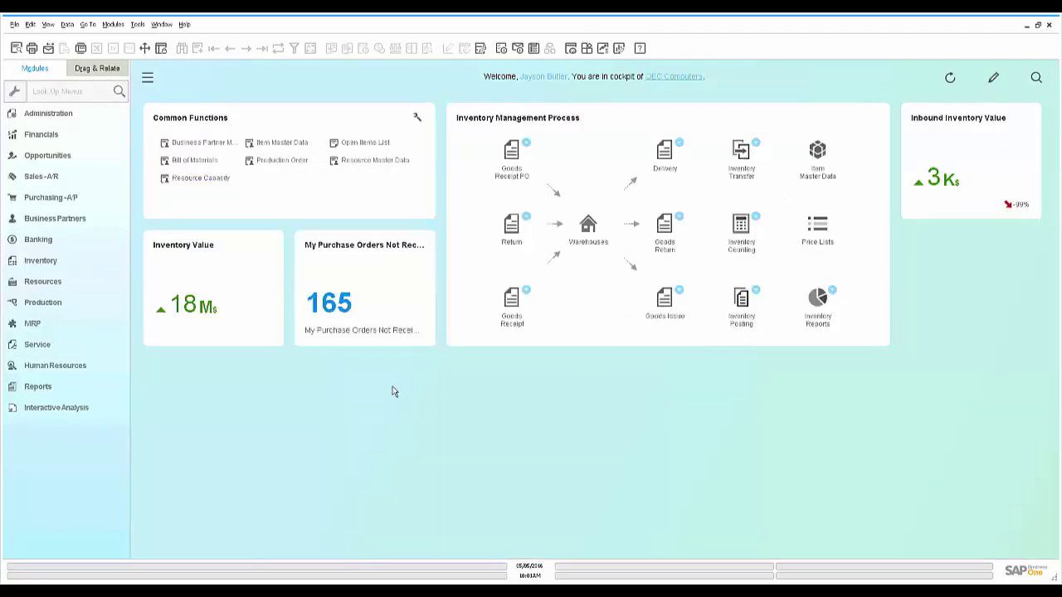
pyautogui.click(277, 161)
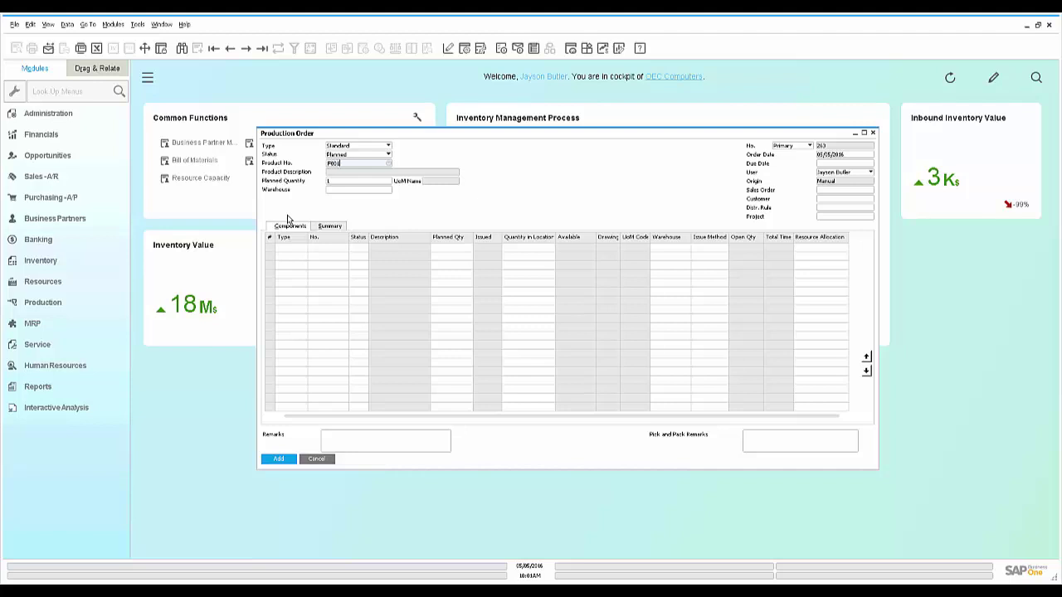
pyautogui.press('Tab')
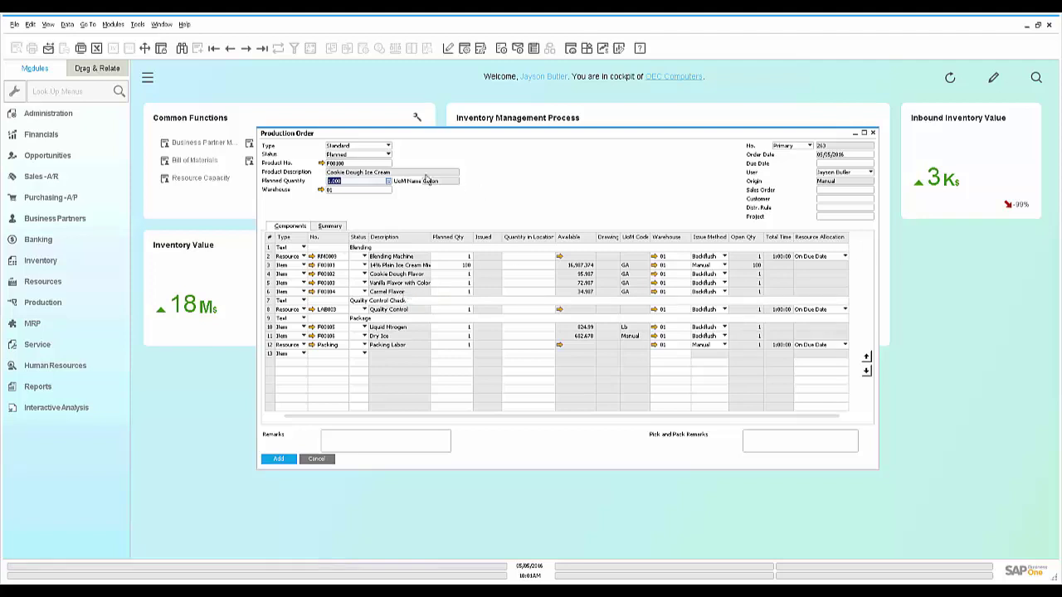
# Set the production order's due date to 05/12/2016.
pyautogui.click(830, 163)
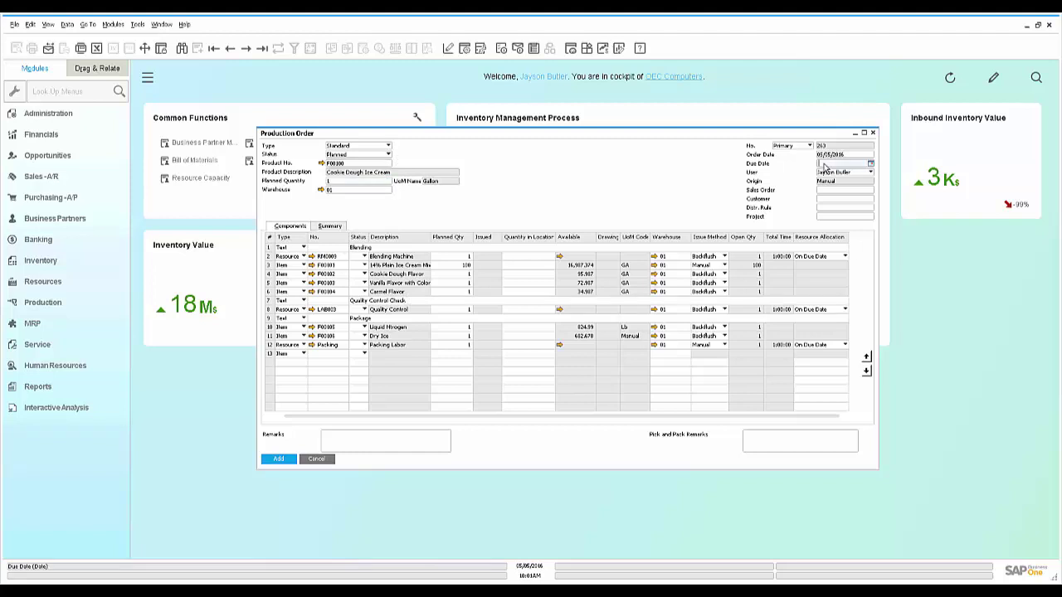
pyautogui.click(872, 165)
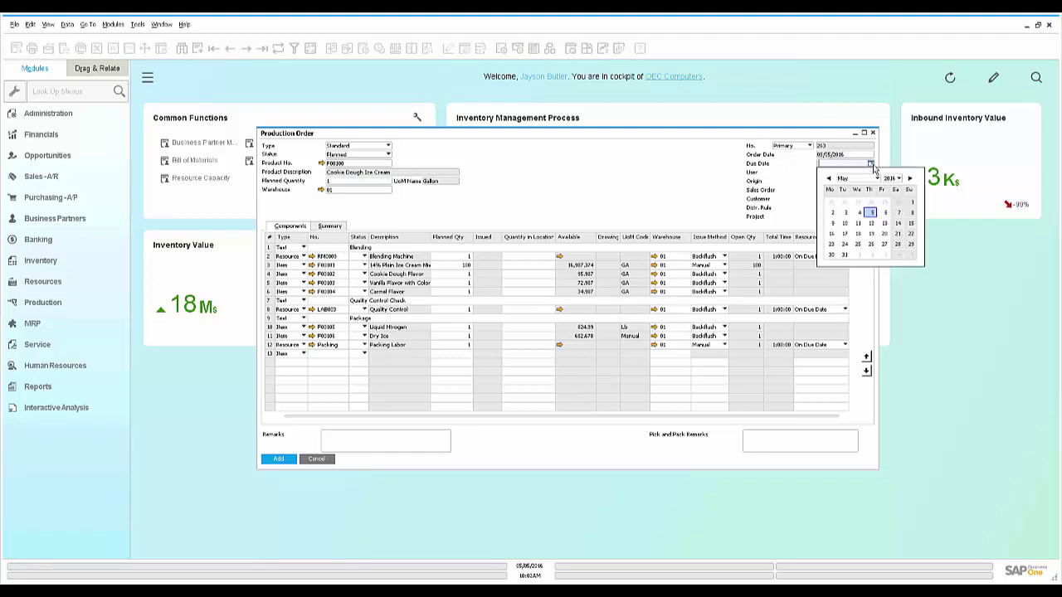
pyautogui.click(871, 224)
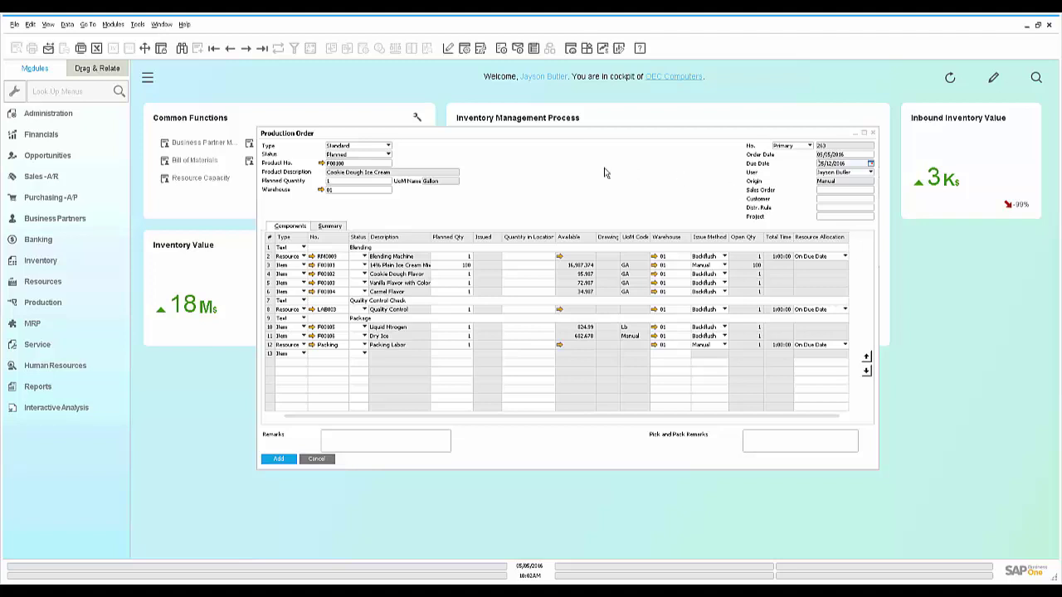
# Enter a planned quantity of 5 and add the production order.
pyautogui.click(340, 181)
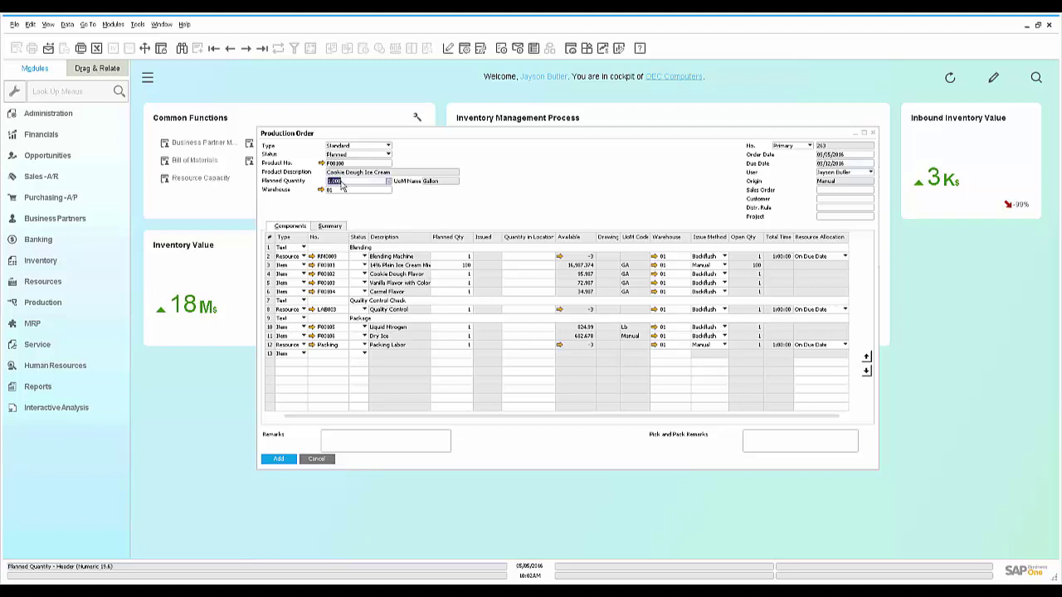
pyautogui.write('5')
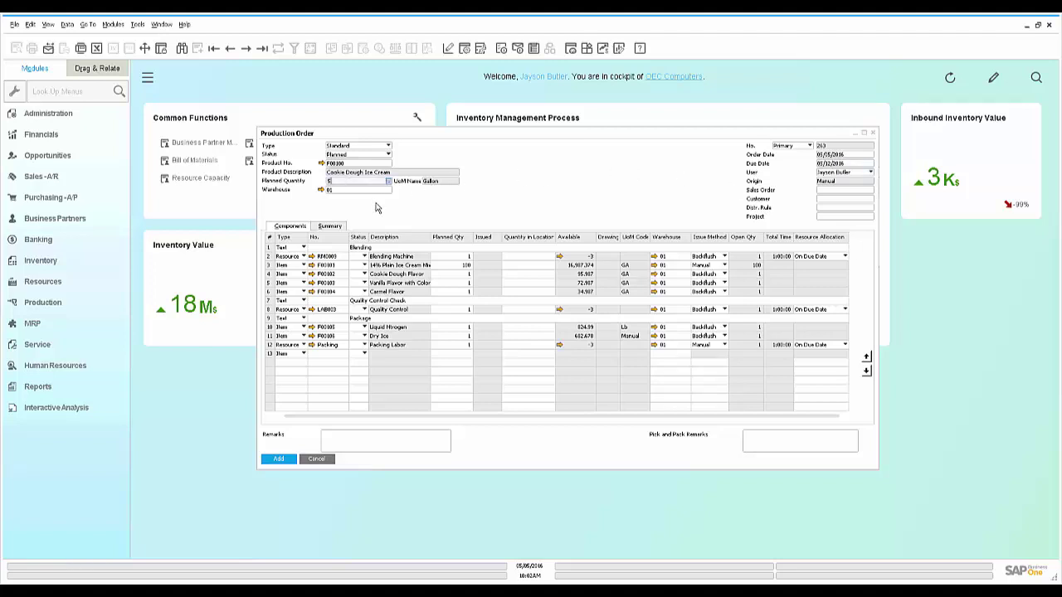
pyautogui.press('Tab')
pyautogui.click(276, 460)
# Confirm adding order 263, reopen it, and save its status as Released.
pyautogui.click(276, 460)
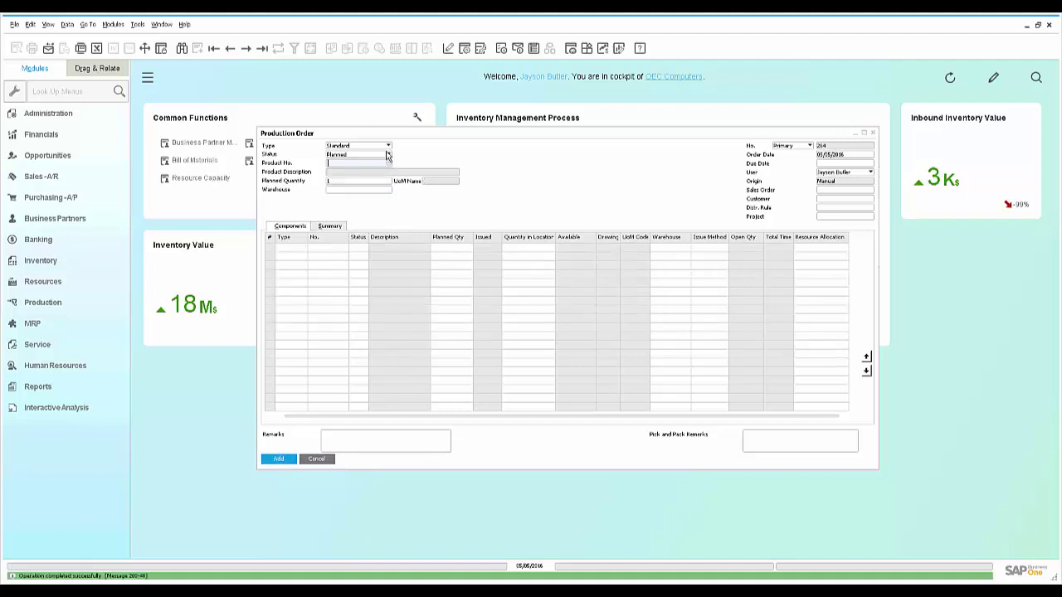
pyautogui.click(262, 50)
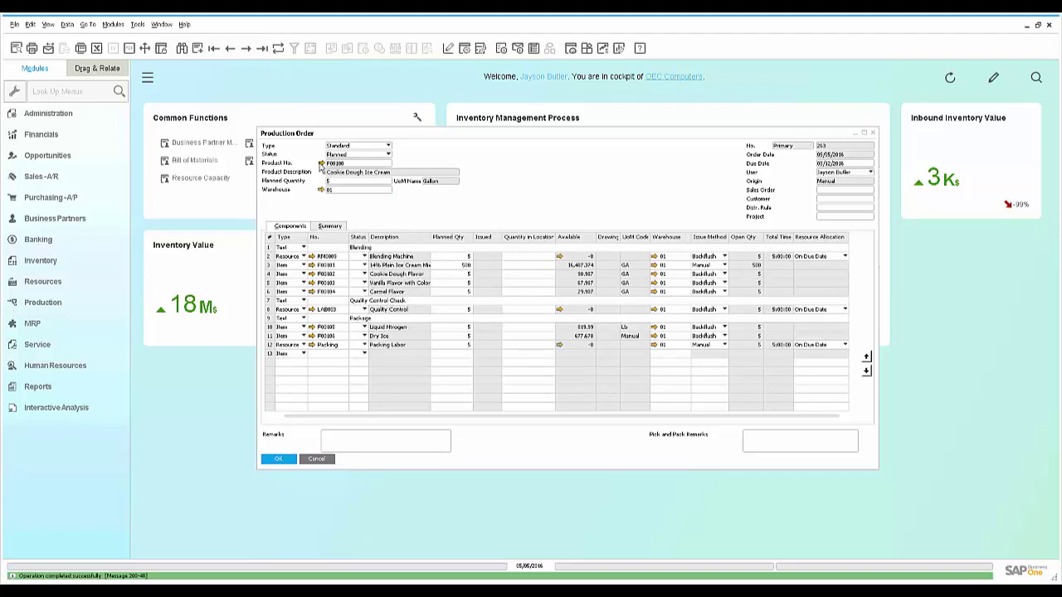
pyautogui.click(389, 156)
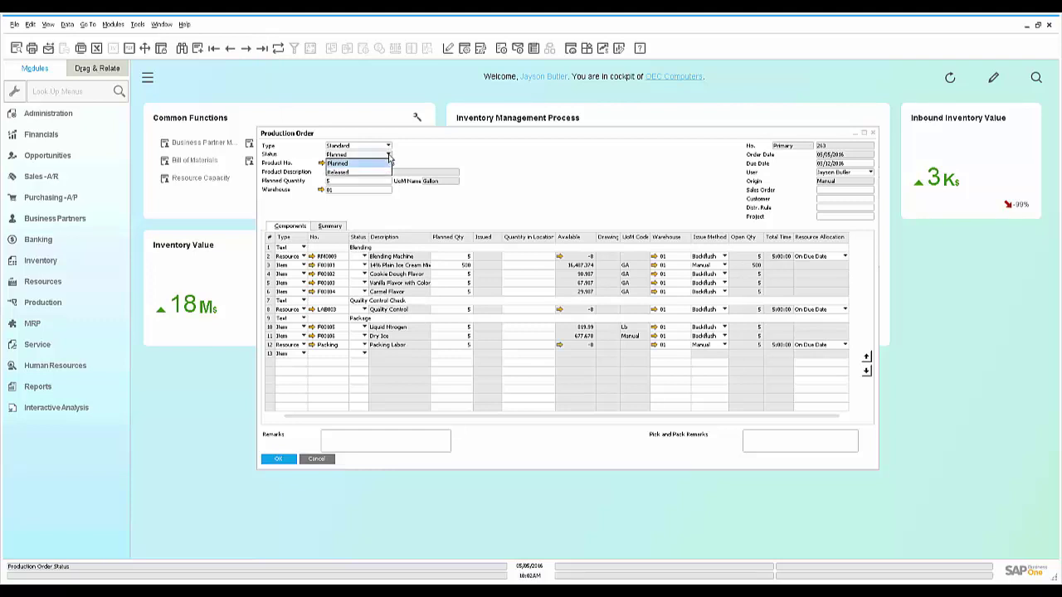
pyautogui.click(365, 172)
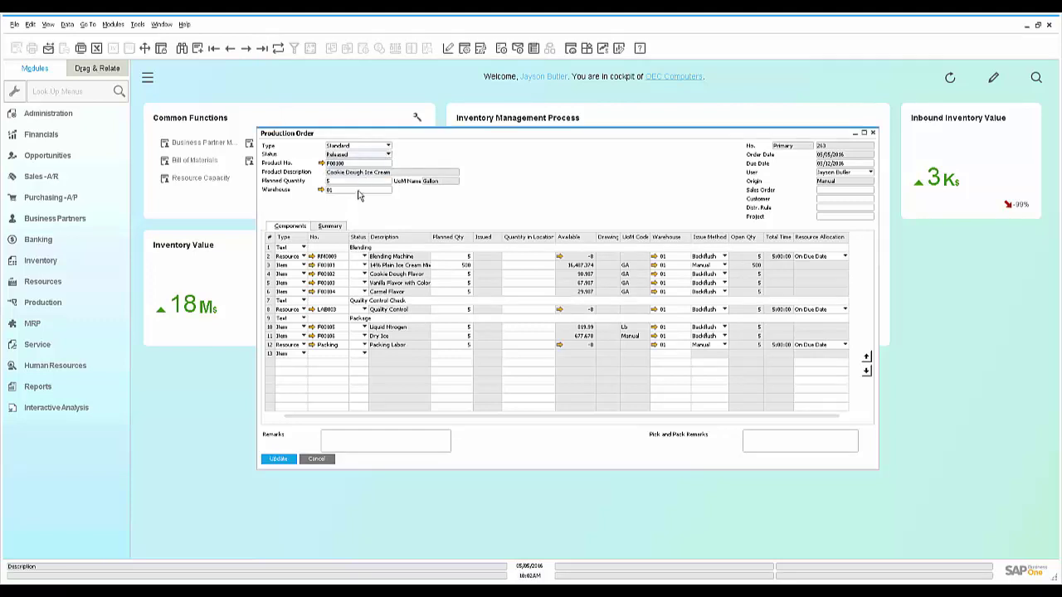
pyautogui.click(281, 458)
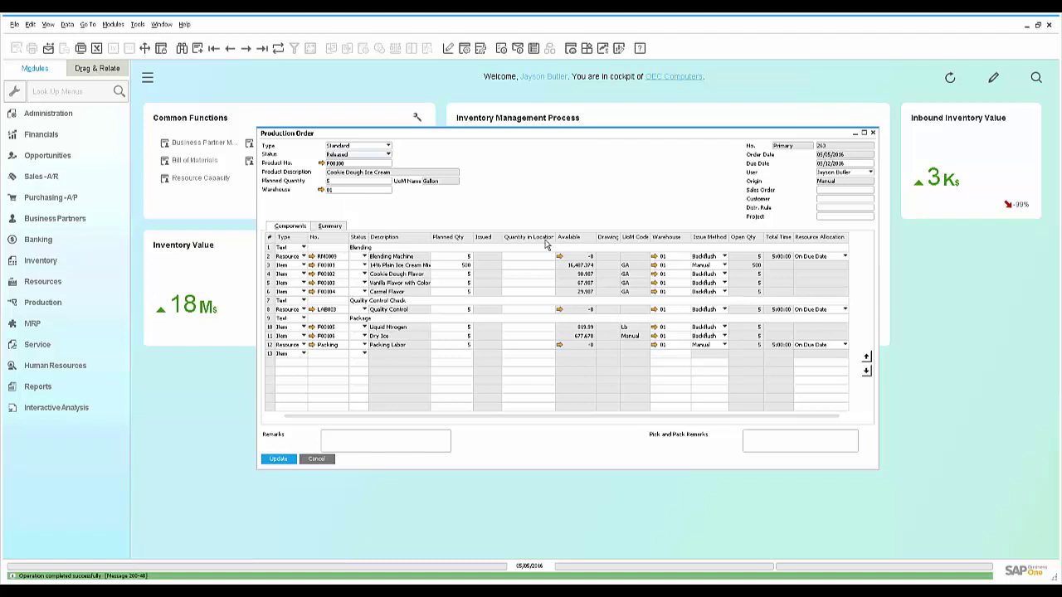
pyautogui.rightClick(563, 182)
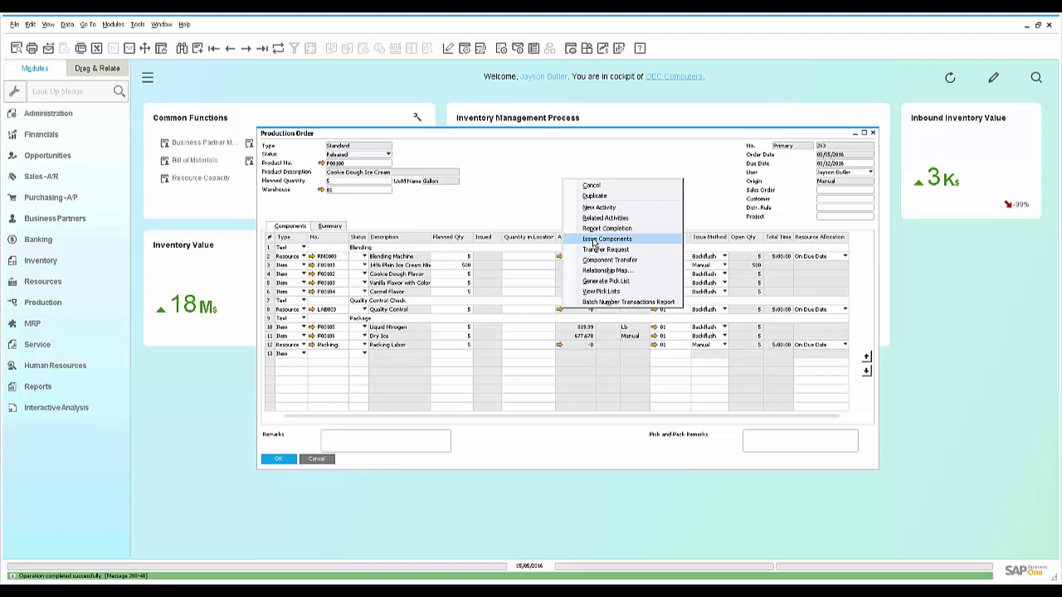
pyautogui.click(513, 209)
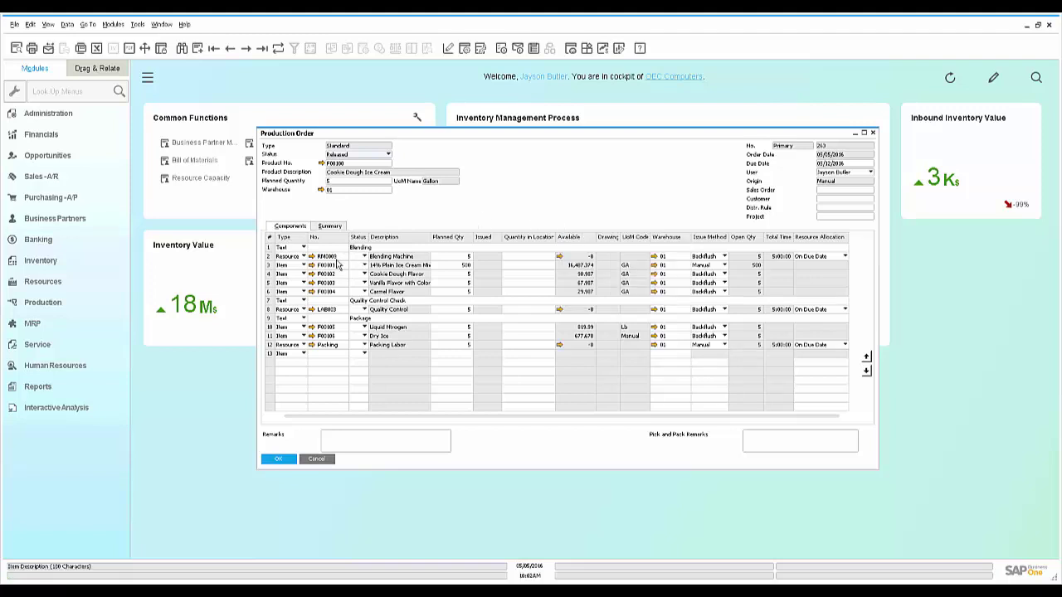
# Inspect the Blending Machine resource details, then close the released production order.
pyautogui.click(312, 257)
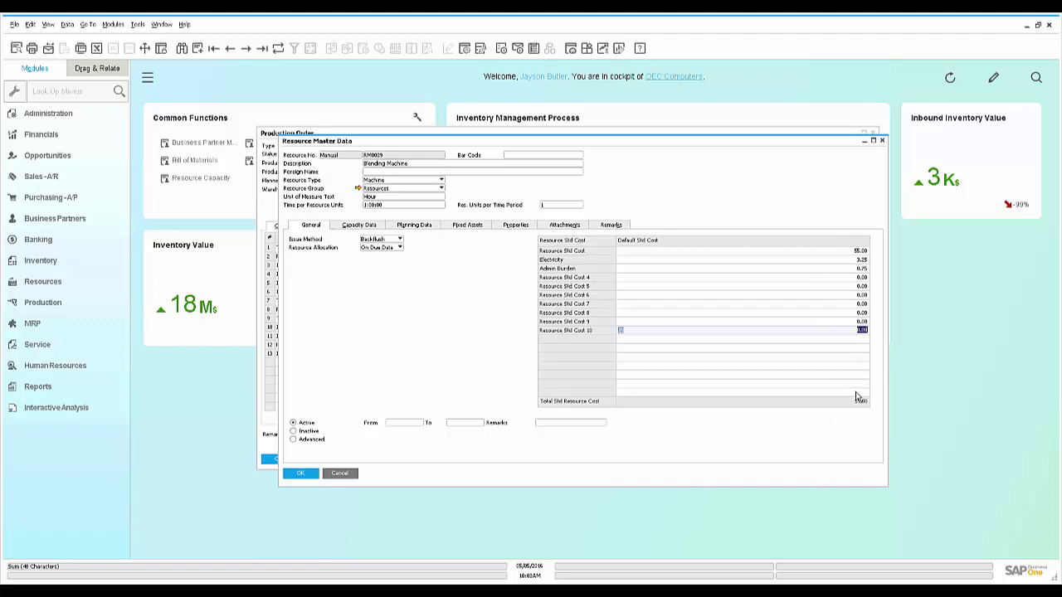
pyautogui.click(883, 142)
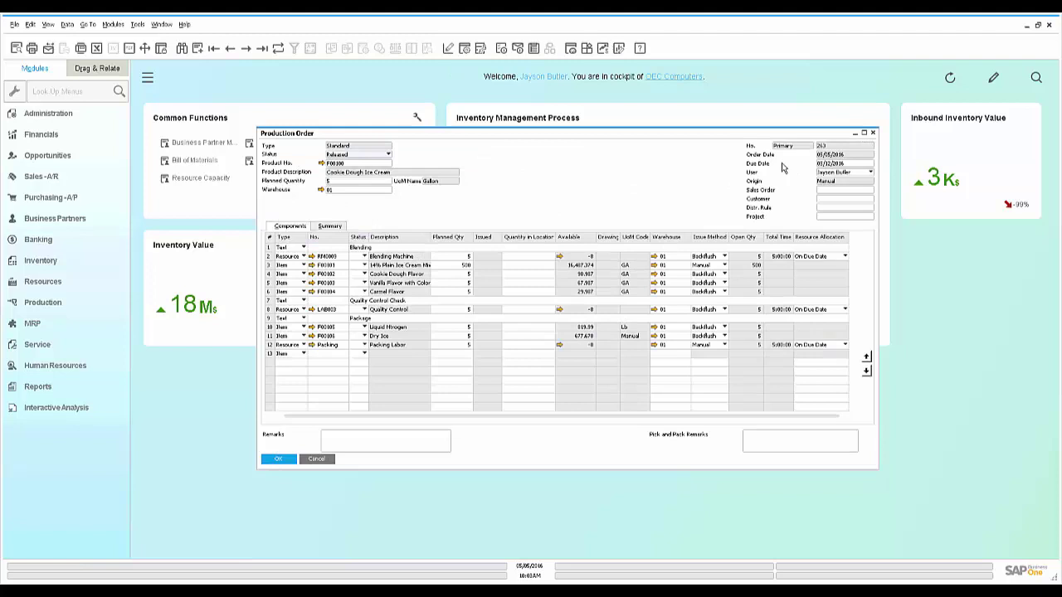
pyautogui.rightClick(581, 176)
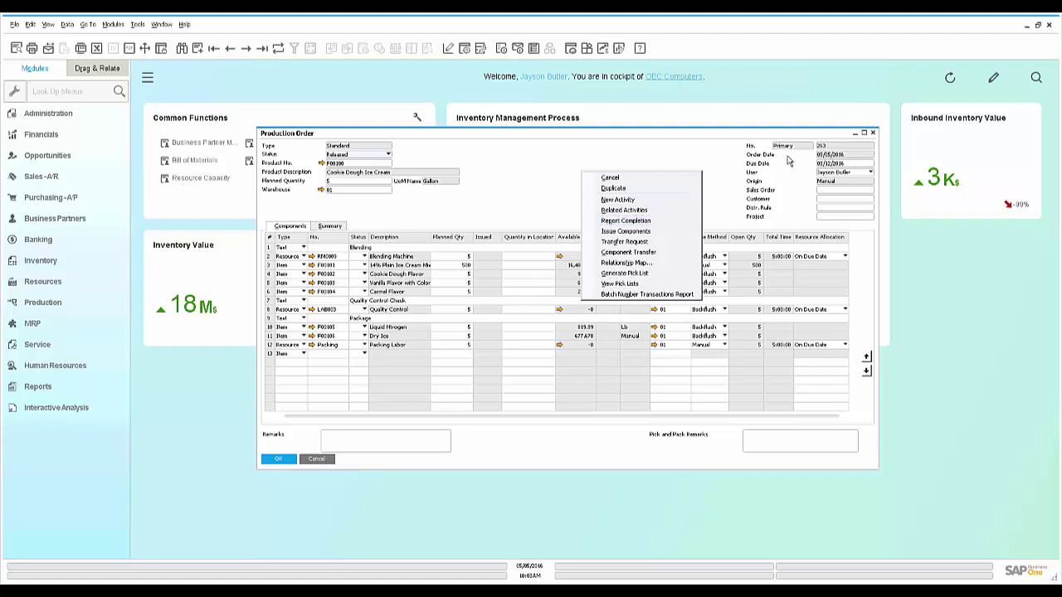
pyautogui.click(873, 136)
pyautogui.click(873, 135)
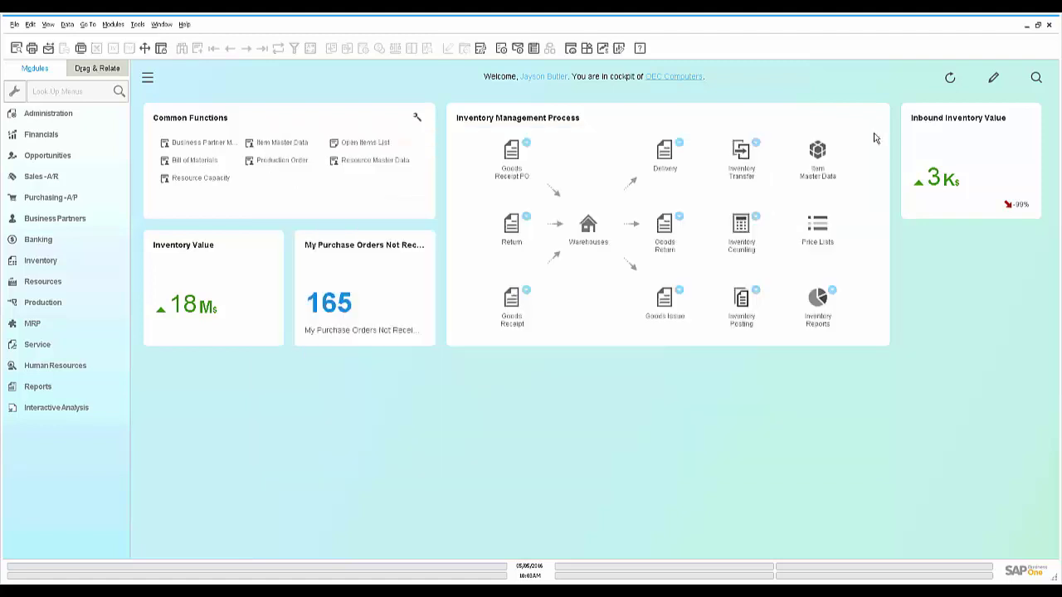
# Open the Open Items List and sort by status, product, newest order date, then days overdue.
pyautogui.click(355, 144)
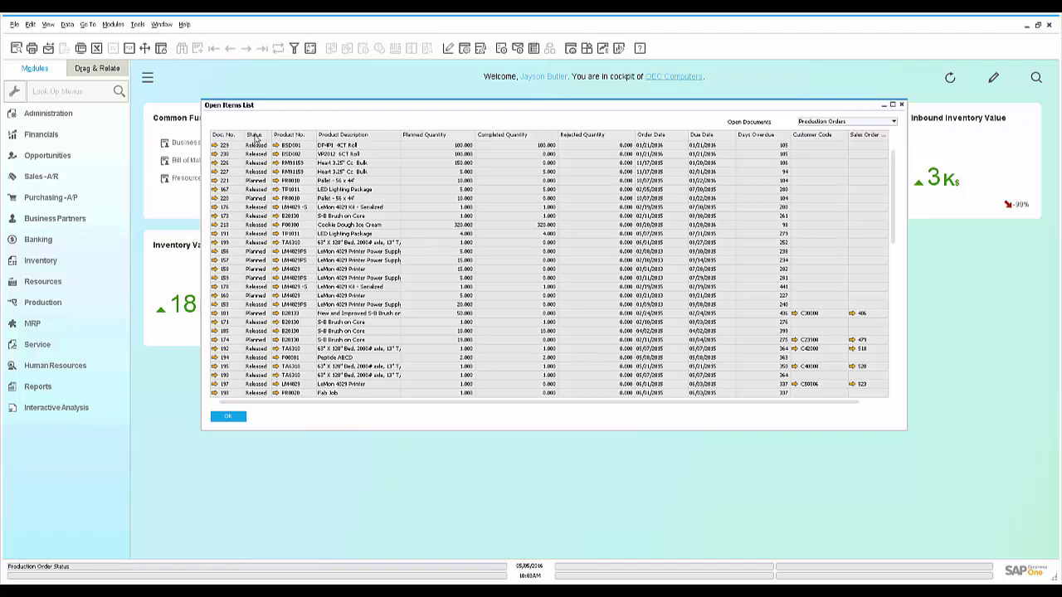
pyautogui.doubleClick(255, 135)
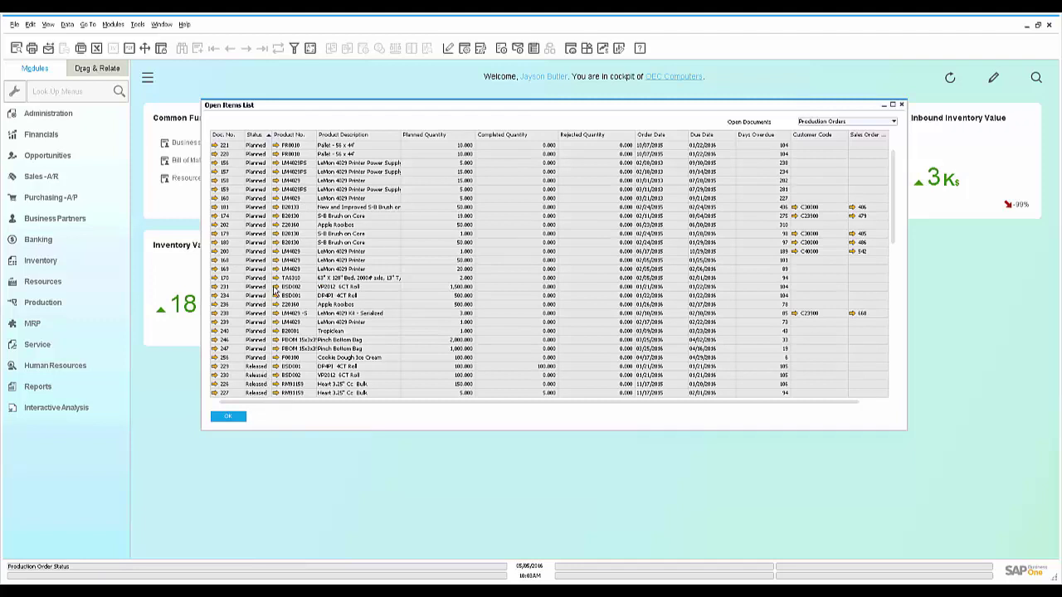
pyautogui.click(374, 137)
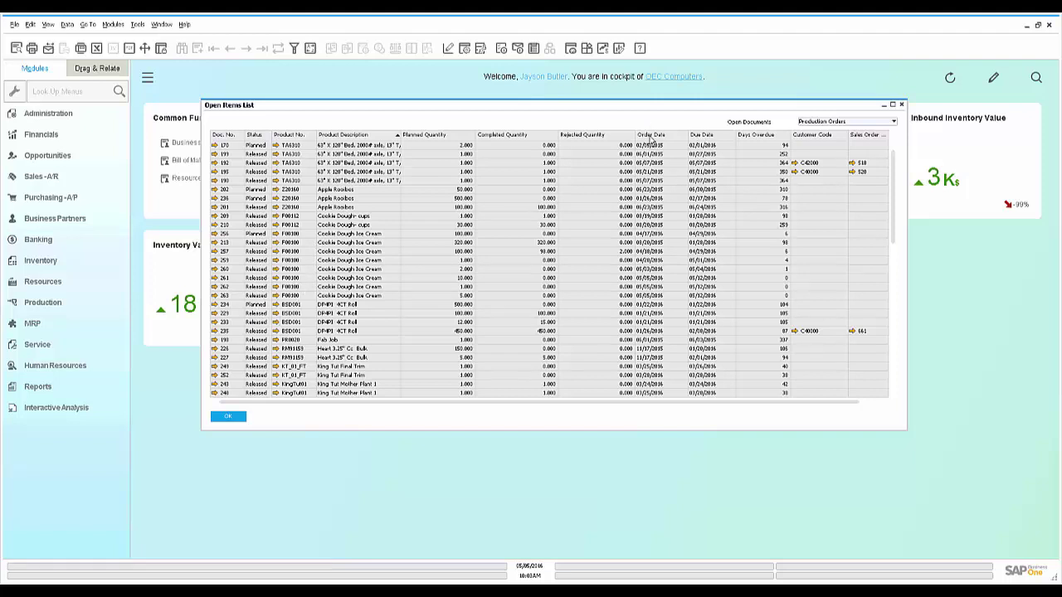
pyautogui.click(652, 135)
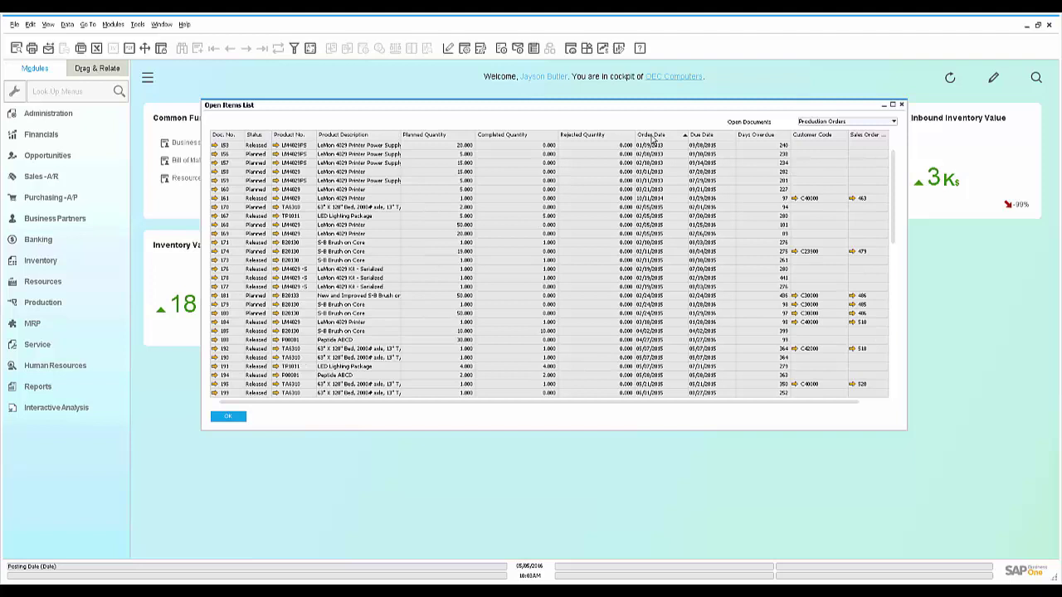
pyautogui.click(653, 137)
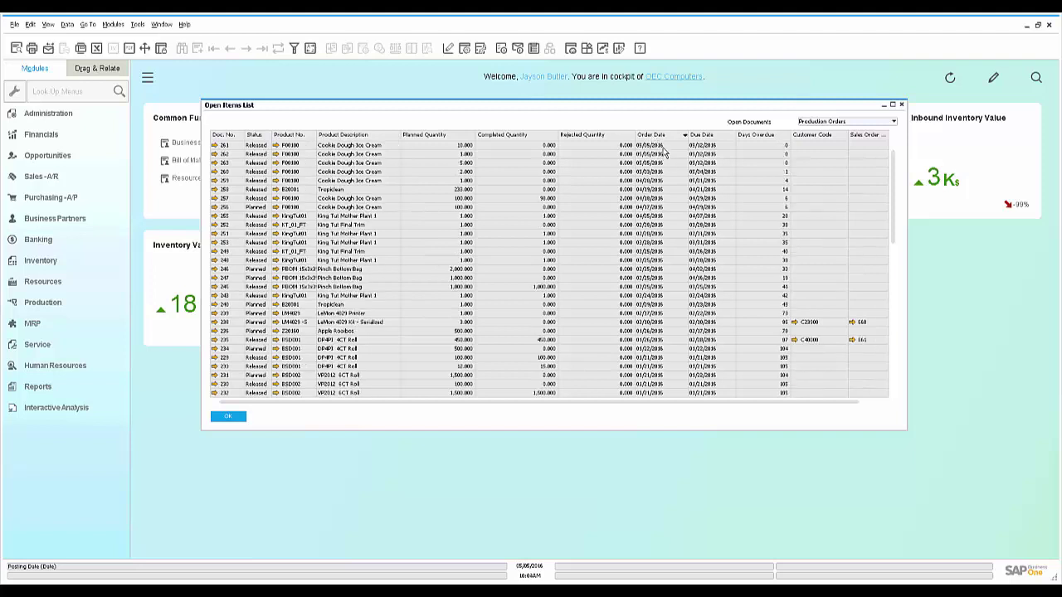
pyautogui.click(754, 135)
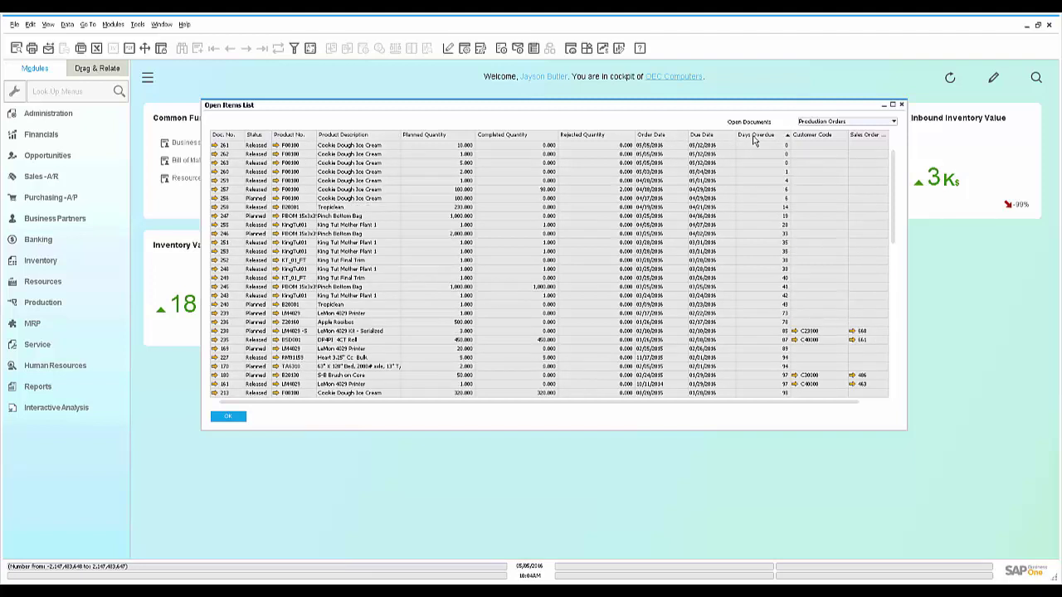
pyautogui.click(853, 332)
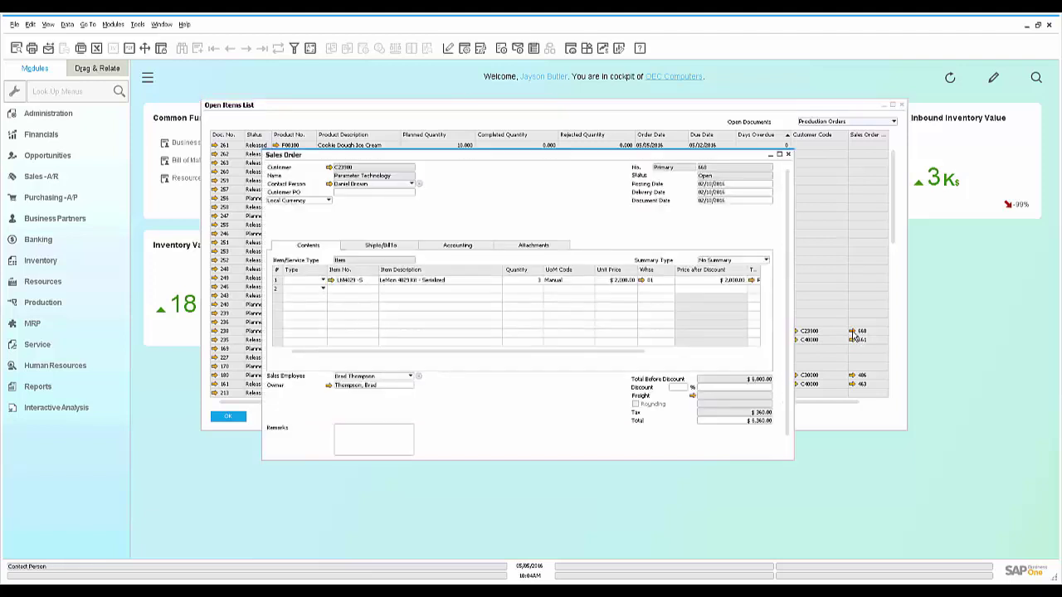
pyautogui.click(789, 155)
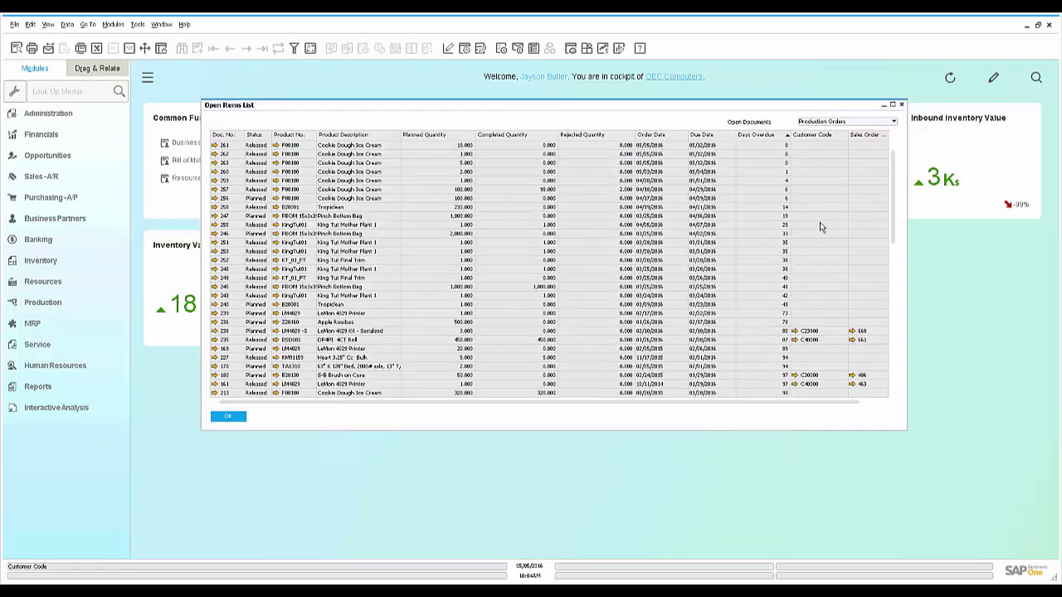